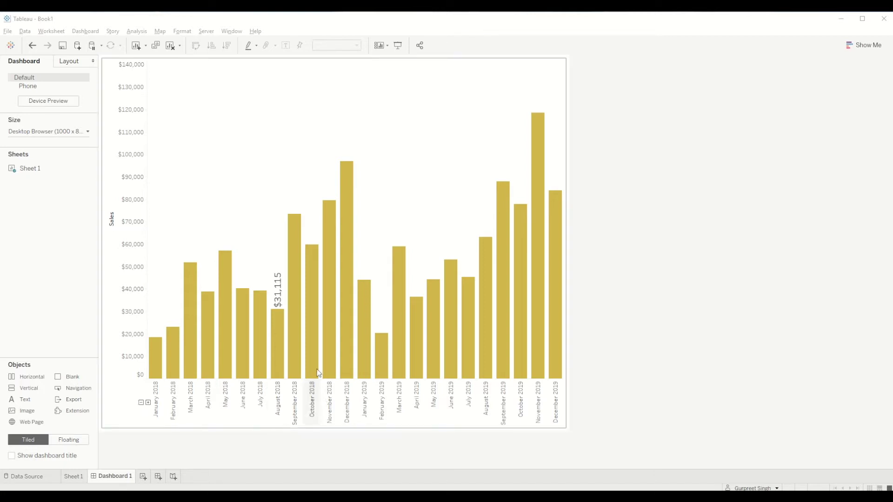
Step: Connect the new workbook to the saved Sample - Superstore data source
mouse_move(332, 332)
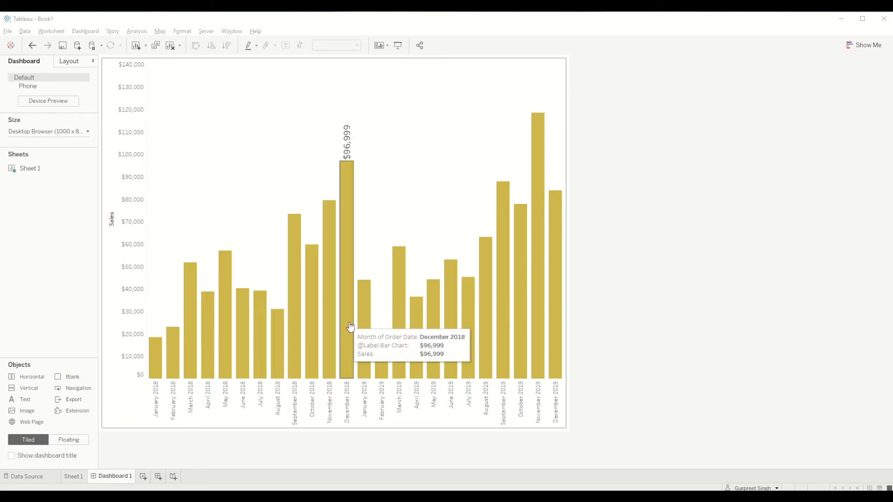
mouse_move(366, 321)
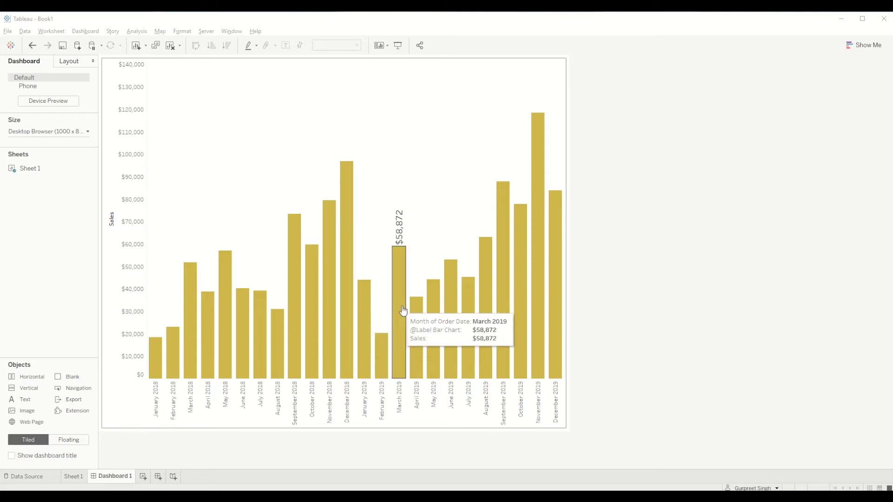
mouse_move(417, 312)
mouse_move(449, 305)
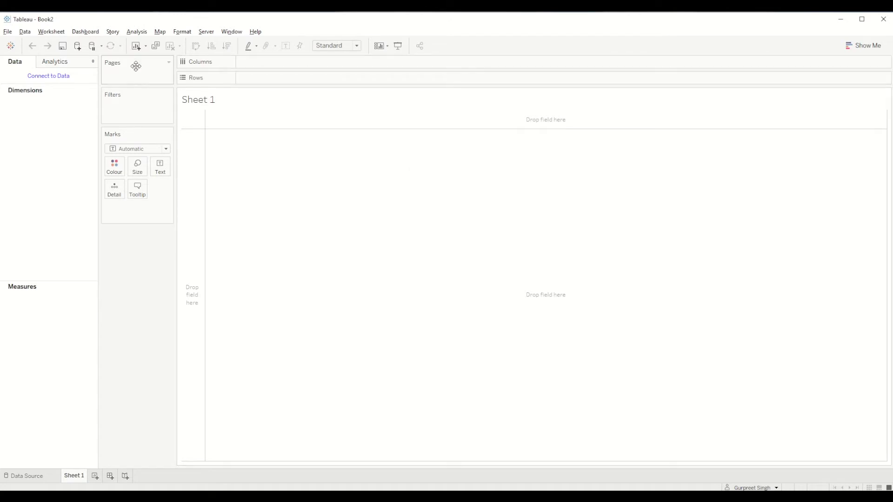
click(25, 33)
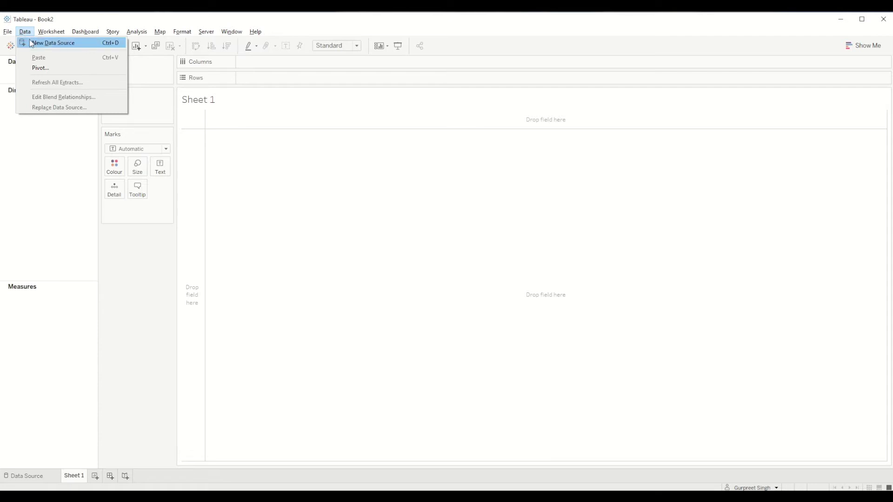
click(30, 41)
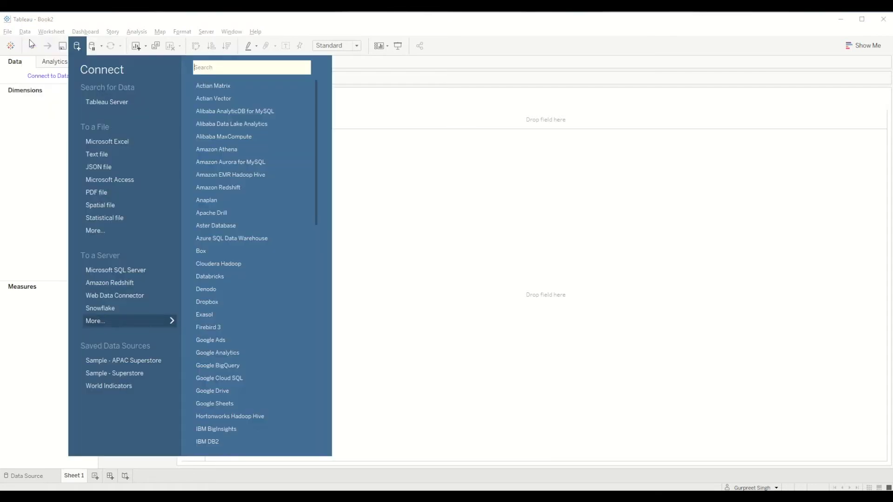
click(119, 373)
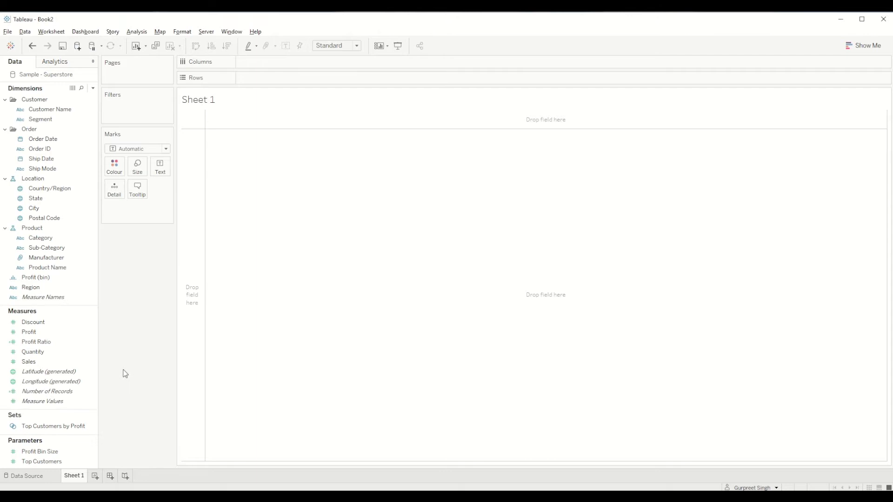
Step: Plot SUM(Sales) on Rows against MONTH(Order Date) on Columns, drawn as bars
click(45, 363)
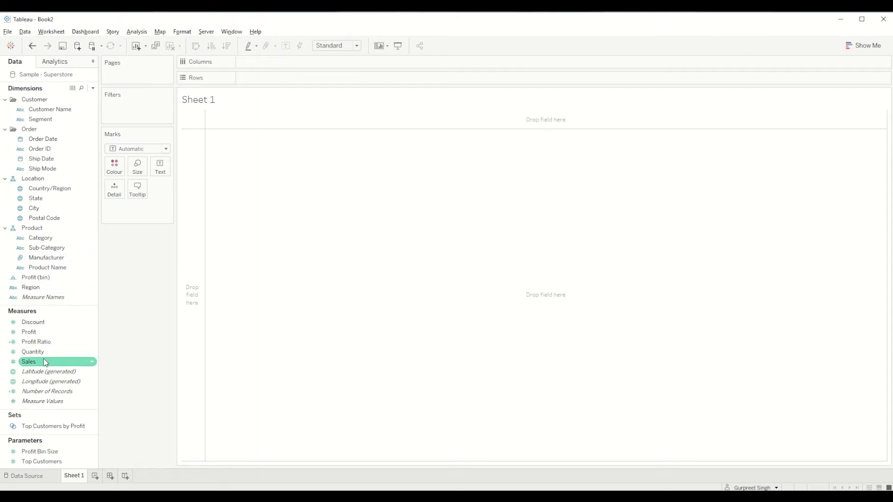
mouse_move(45, 362)
mouse_down()
mouse_move(106, 310)
mouse_move(255, 72)
mouse_up()
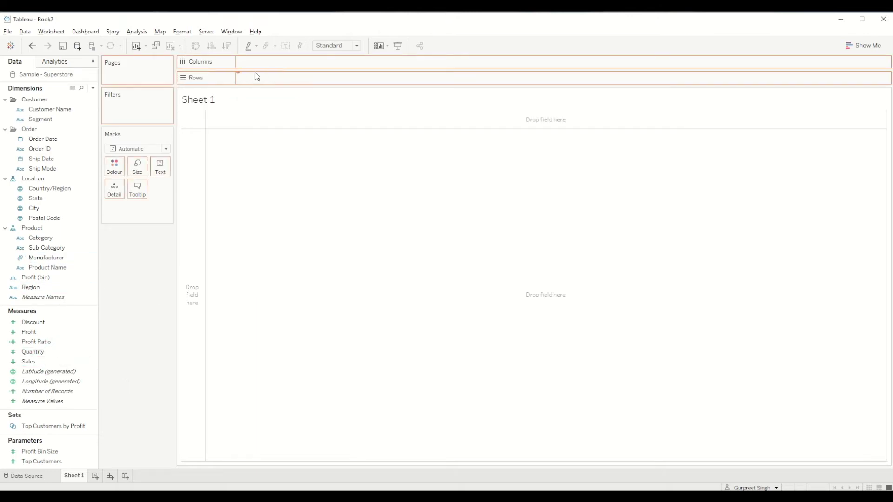
drag(43, 139, 265, 59)
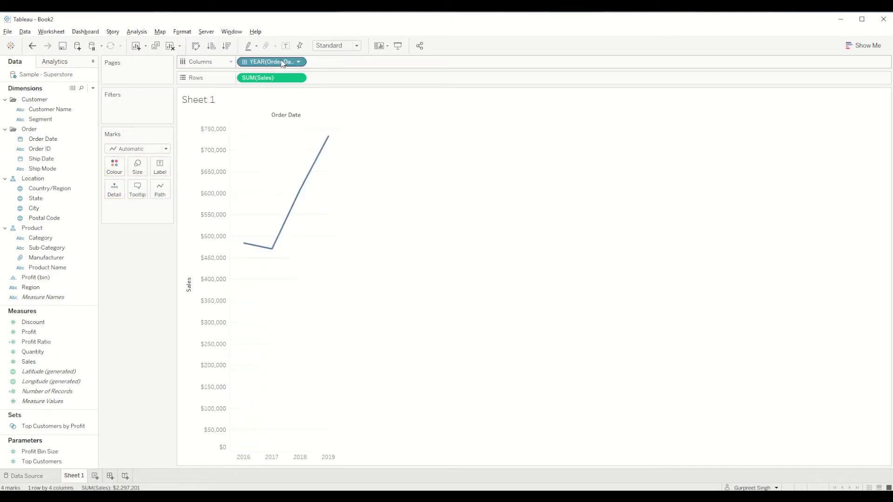
click(298, 62)
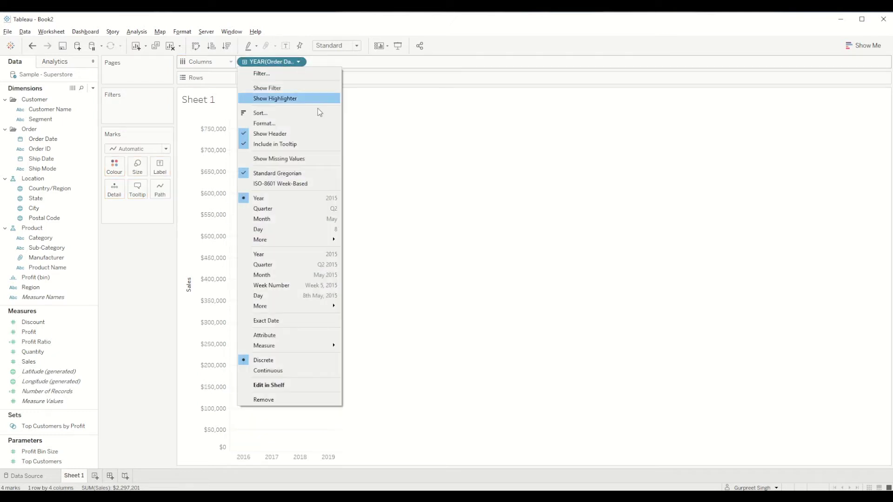
click(297, 276)
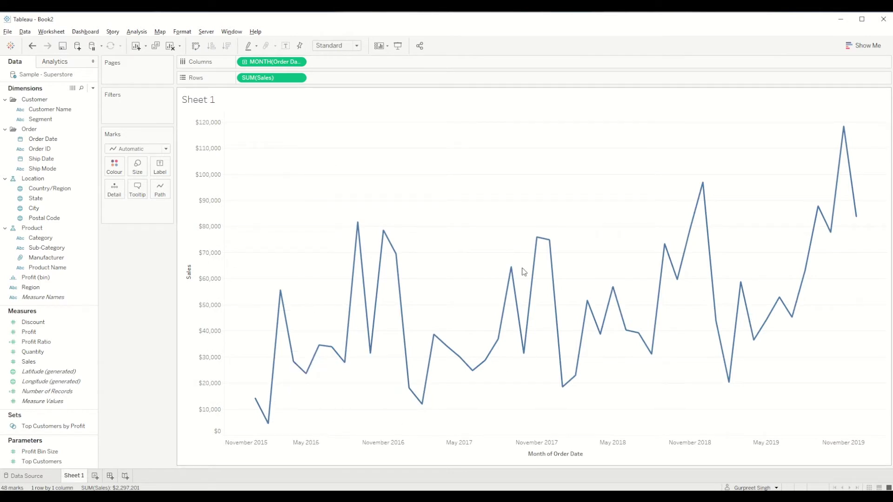
click(142, 148)
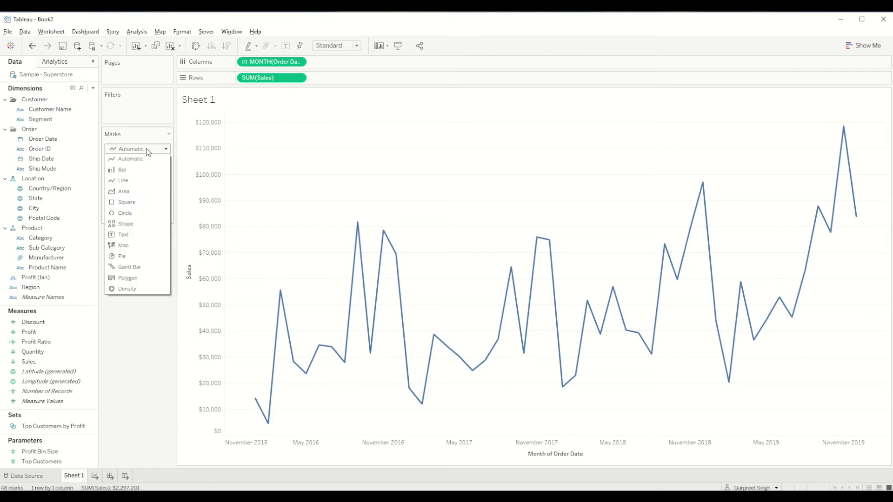
click(128, 170)
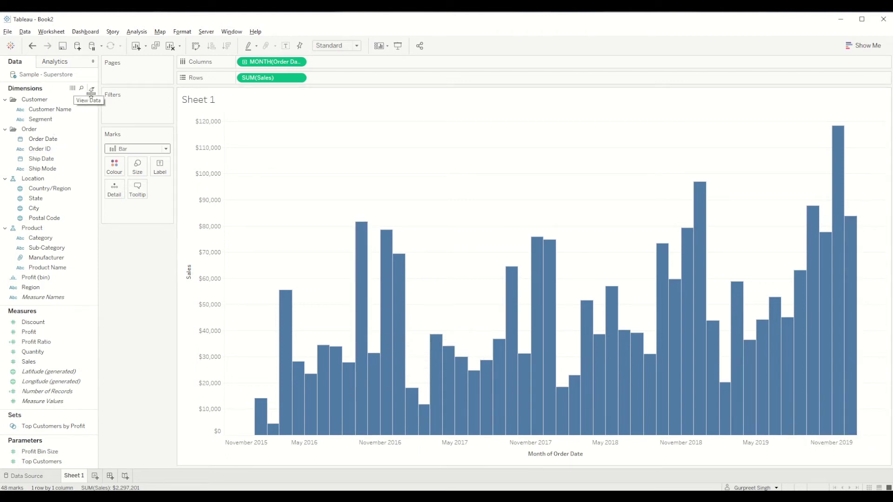
Step: Create a Date-type parameter named Order Date with current value 19/07/18
click(93, 89)
click(46, 123)
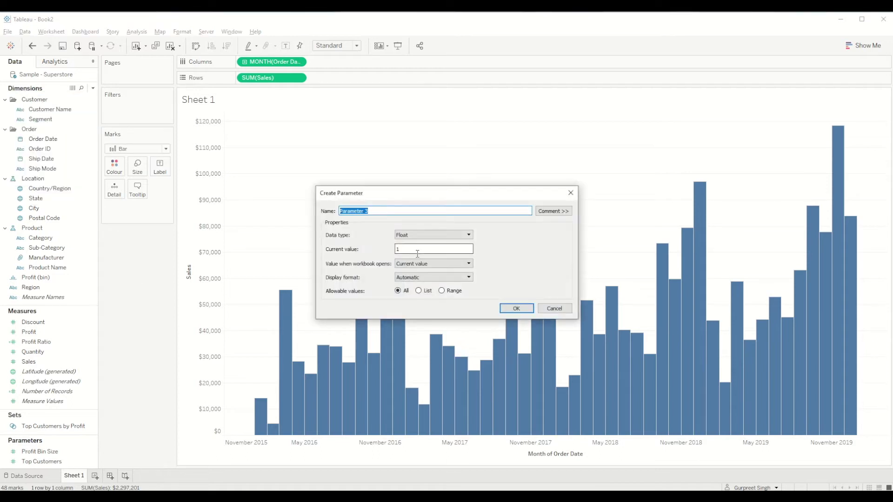
text(Order Datree)
click(420, 236)
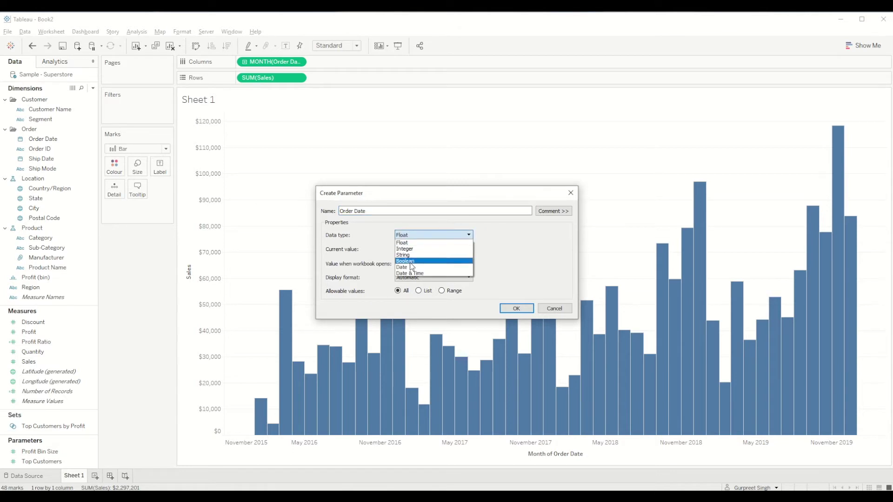
click(410, 266)
click(420, 249)
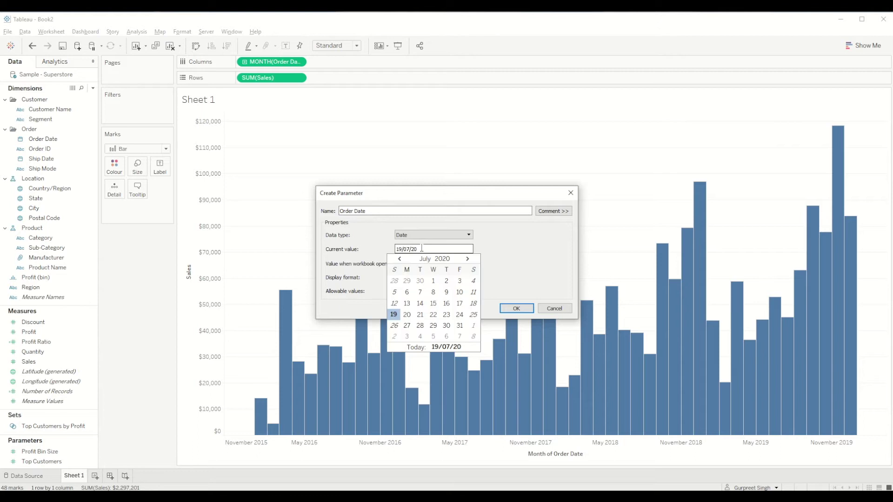
key(BackSpace)
key(BackSpace)
text(18)
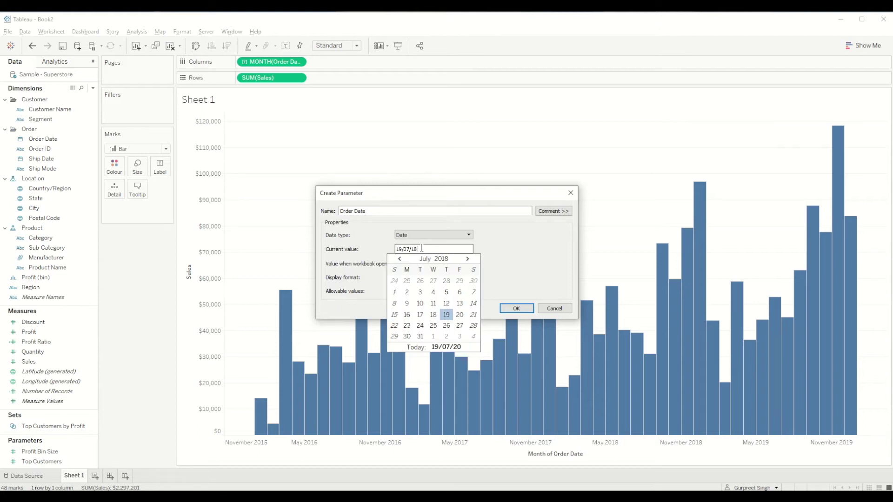
click(421, 248)
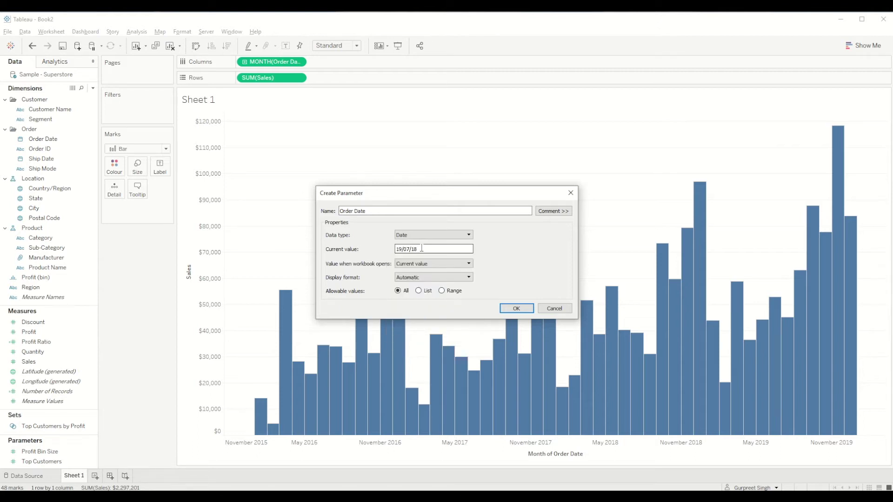
click(516, 309)
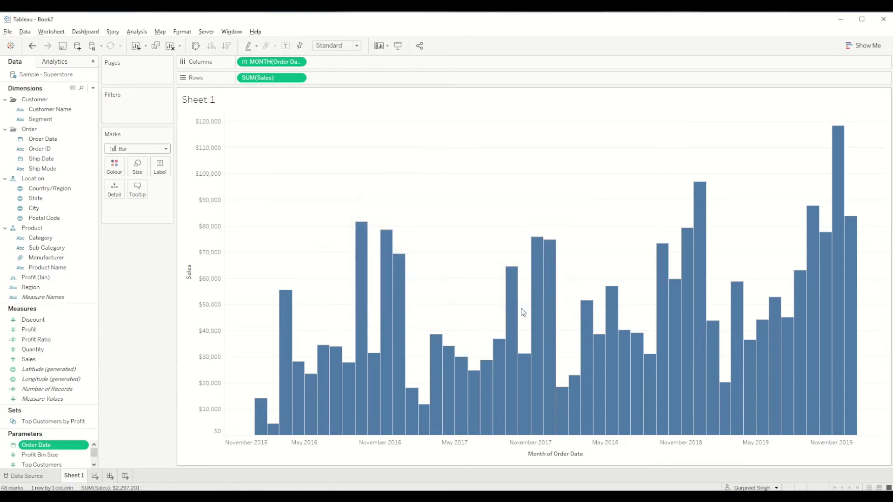
click(93, 88)
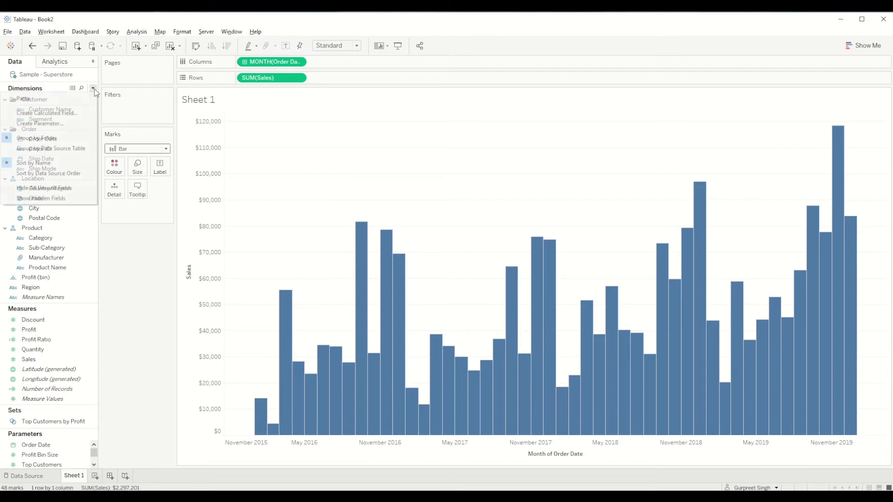
click(61, 113)
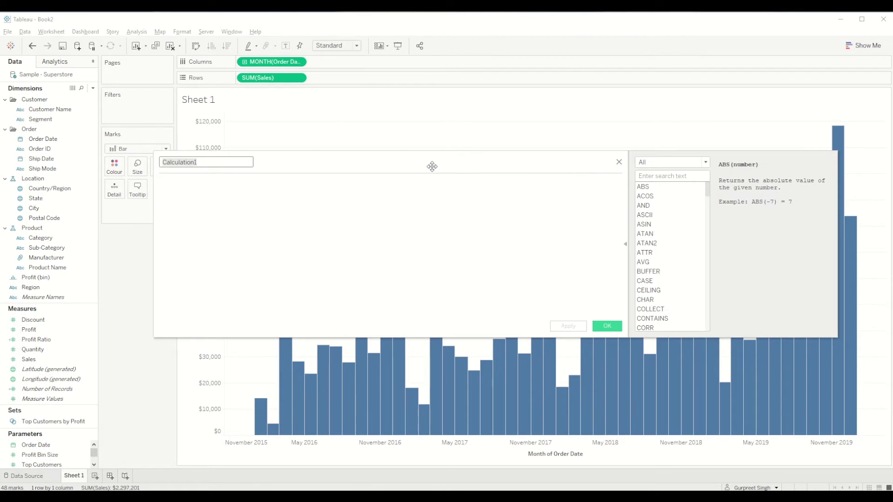
text(@)
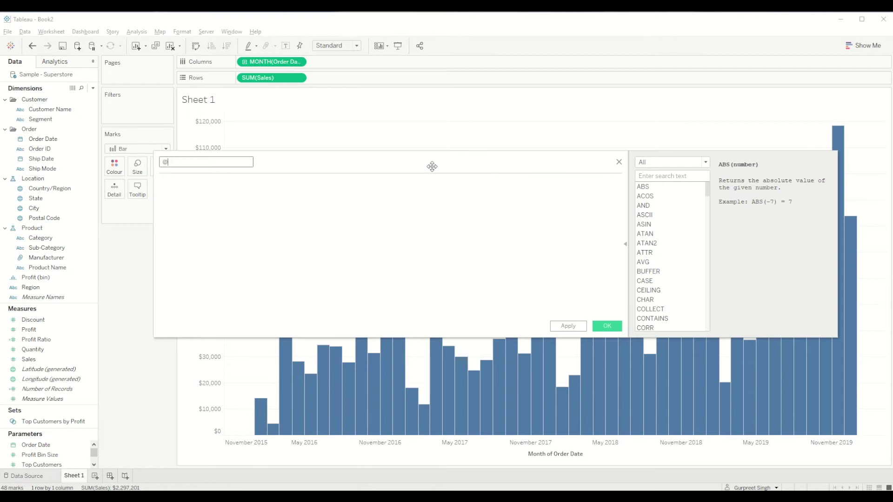
text(Label for Order Date)
key(Tab)
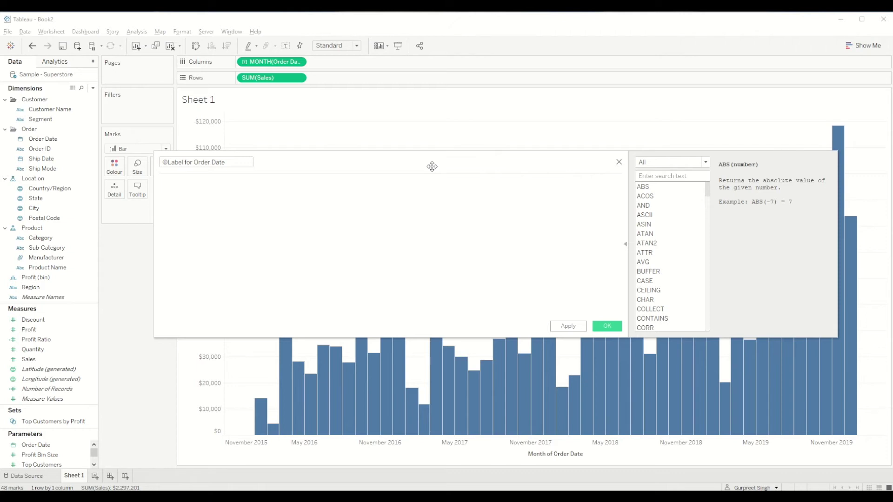
Step: Write DATETRUNC('month',[Parameters].[Order Date]) = DATETRUNC('month',[Order Date]) as the comparison
text(date)
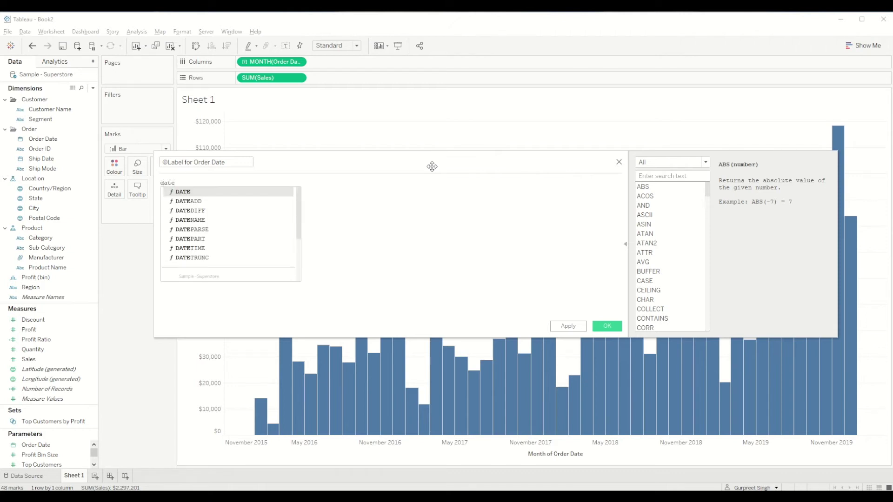
text(tru)
key(Return)
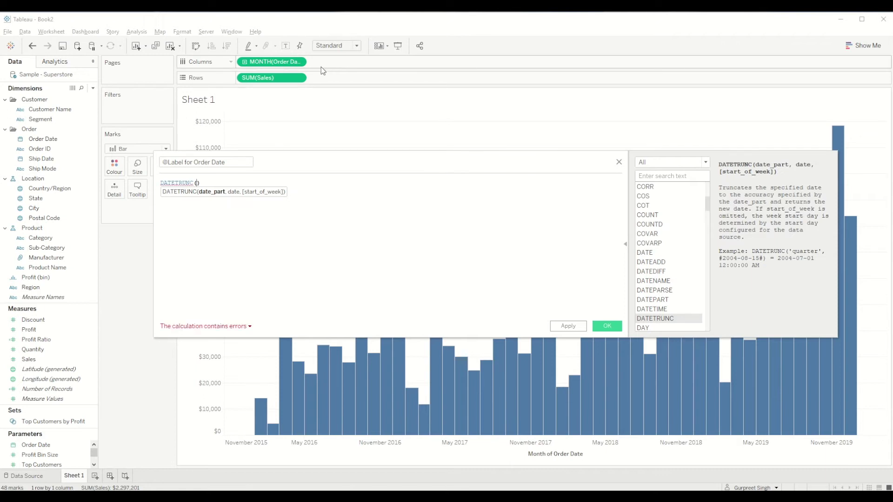
text(')
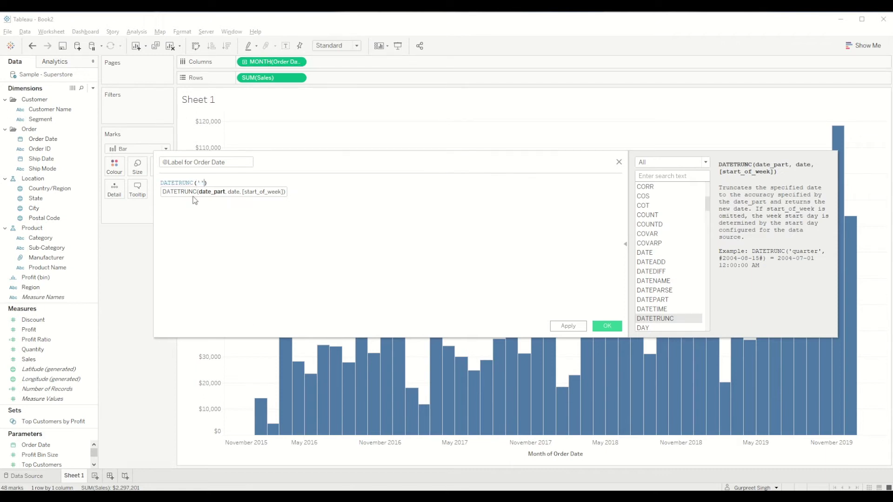
text(month',ord)
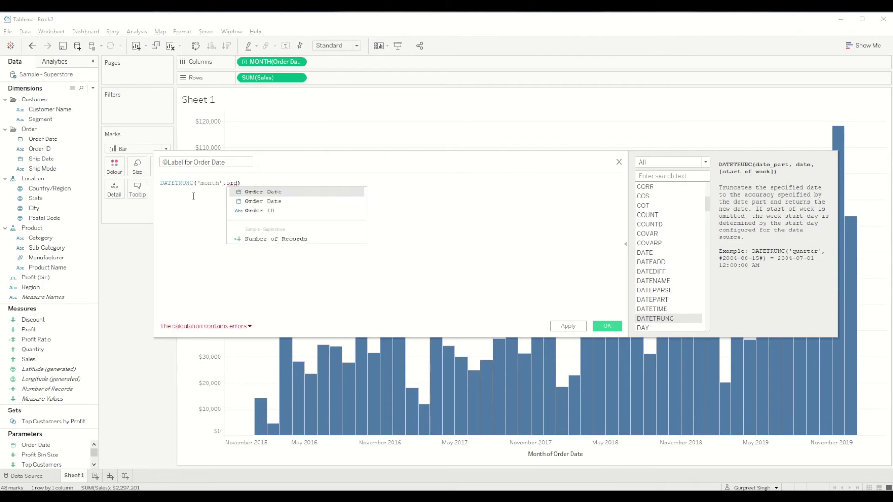
key(Down)
key(Return)
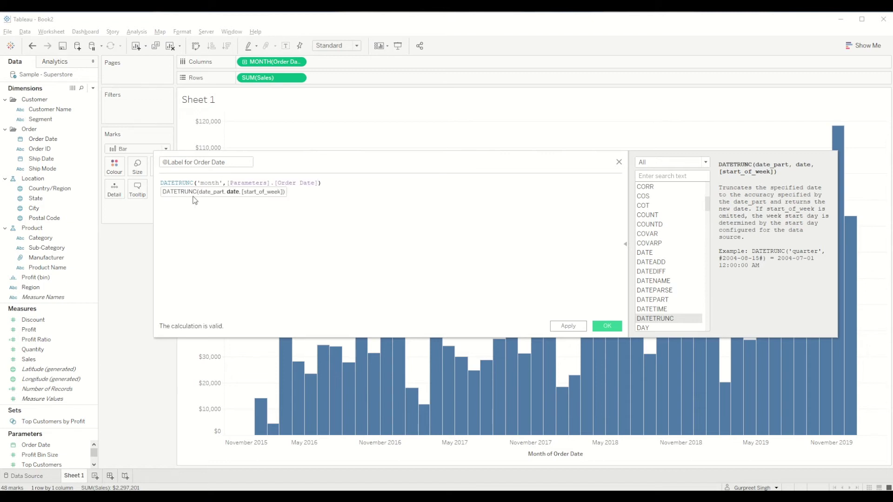
key(End)
text(= )
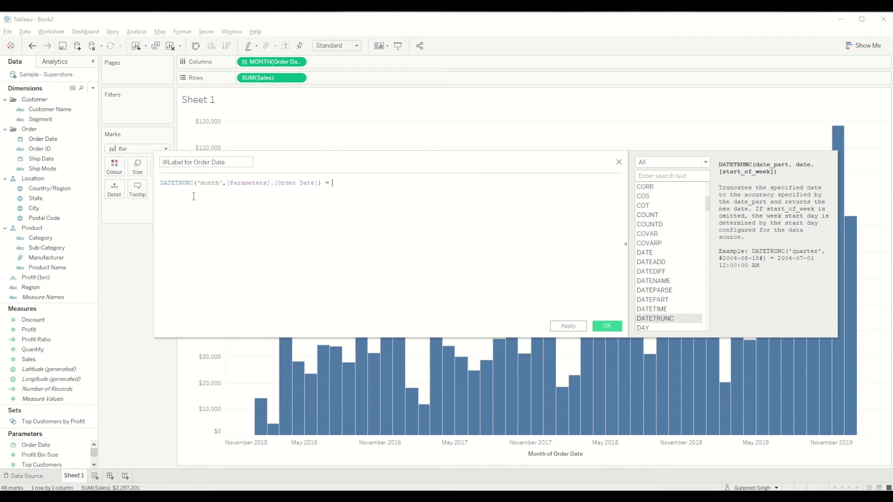
text(date)
key(Down)
key(Down)
key(Down)
key(Down)
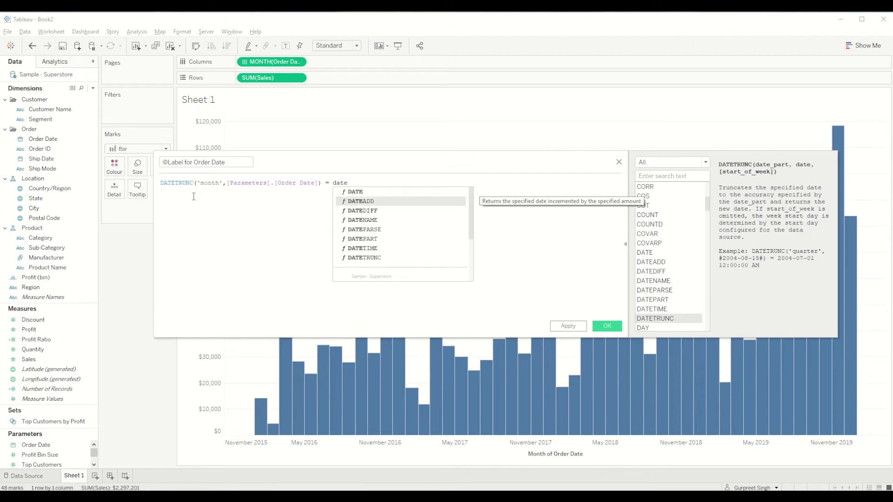
key(Down)
key(Down)
key(Down)
key(Return)
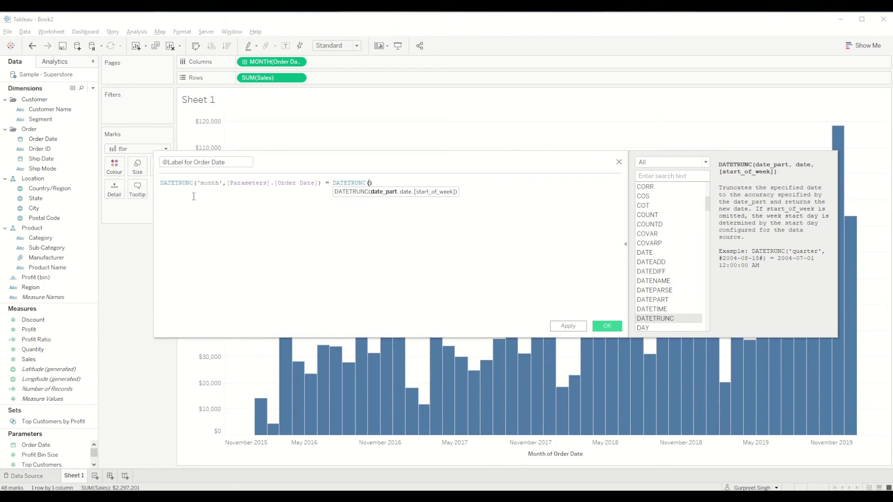
text('month', ord)
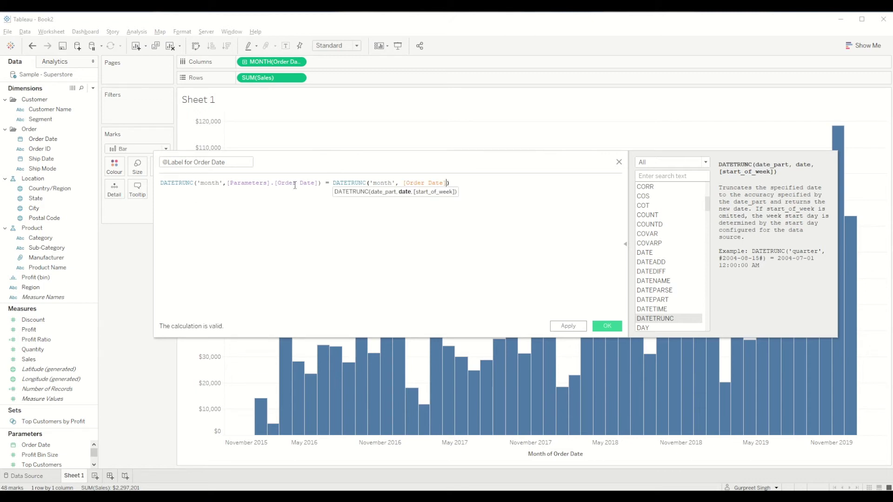
Step: Wrap the comparison as IF ... THEN [Sales] END to complete the formula
click(456, 182)
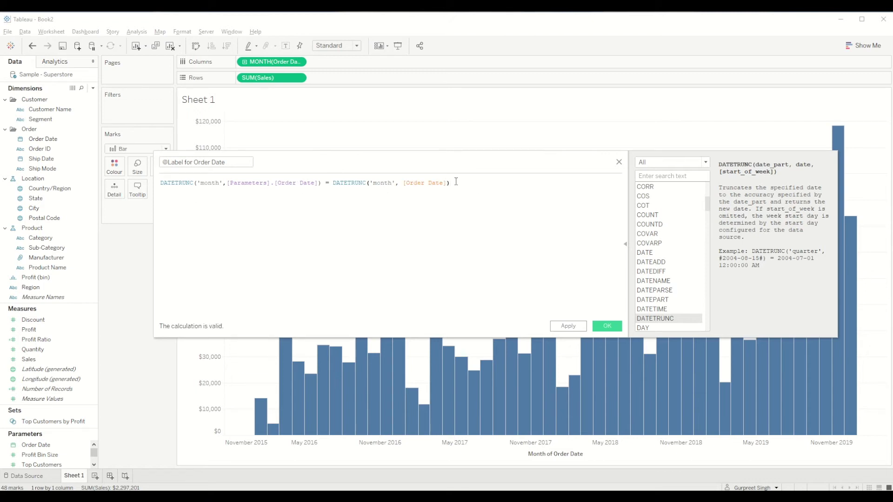
text(if)
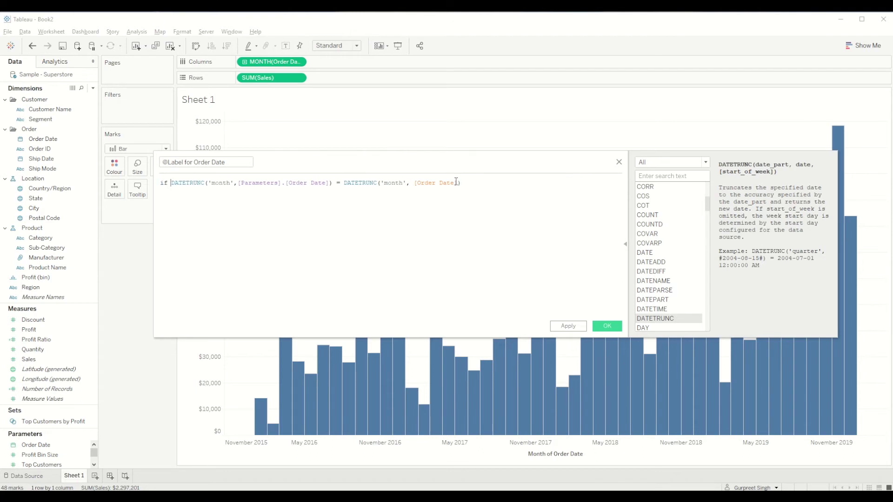
key(Return)
text(then [Sales] END)
key(Return)
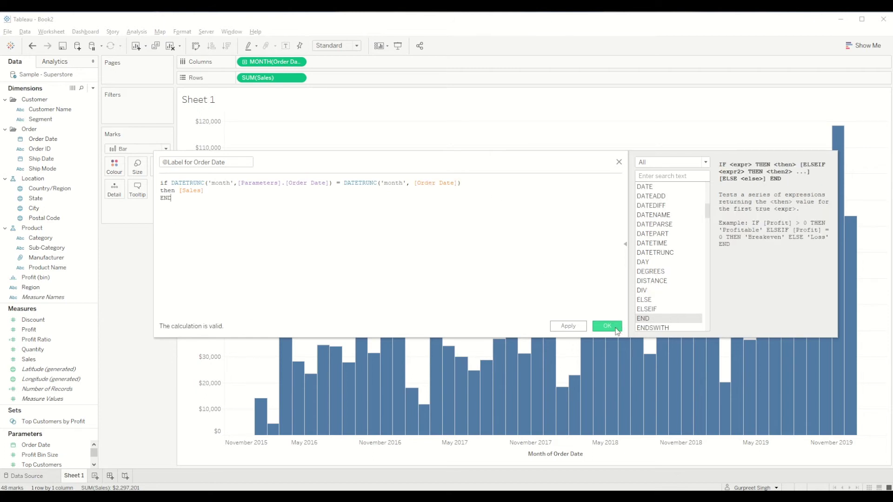
click(607, 326)
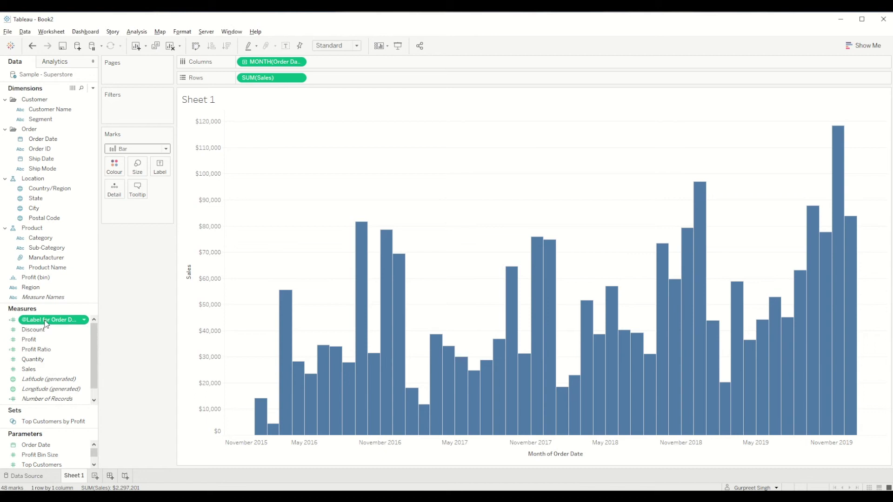
drag(46, 323, 159, 174)
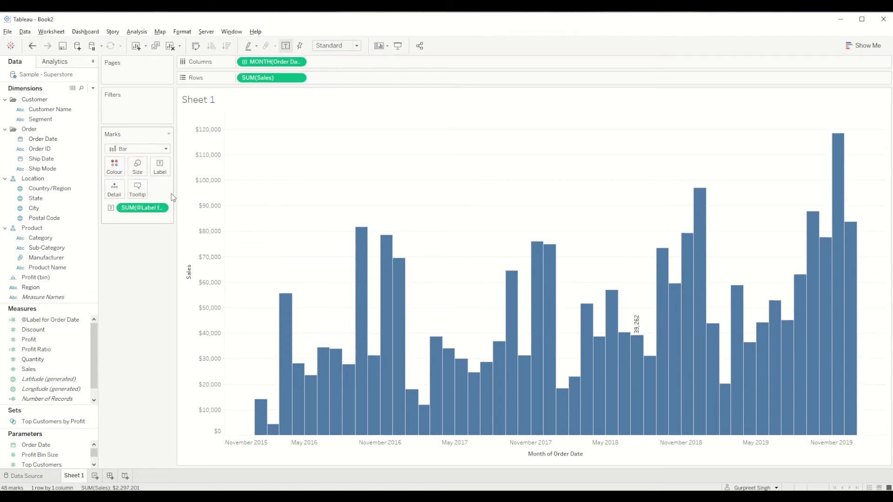
mouse_move(639, 341)
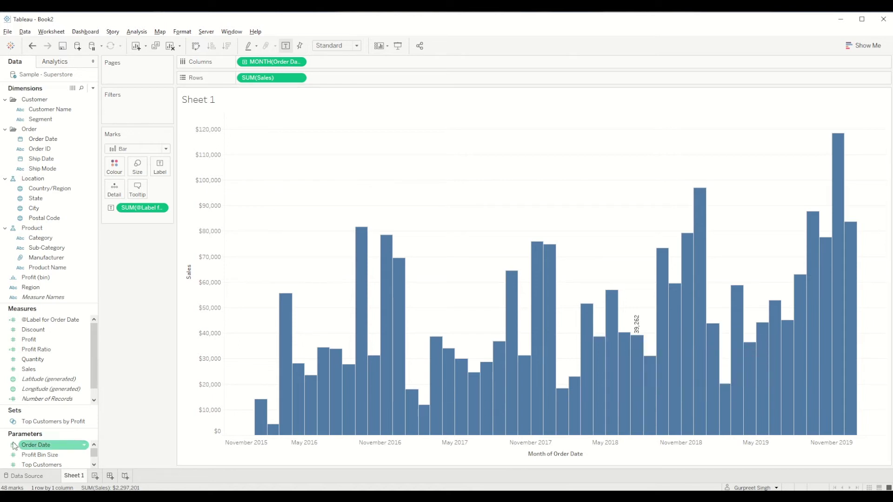
Step: Display the Order Date parameter control, set to 19/07/18, beside the chart
right_click(55, 447)
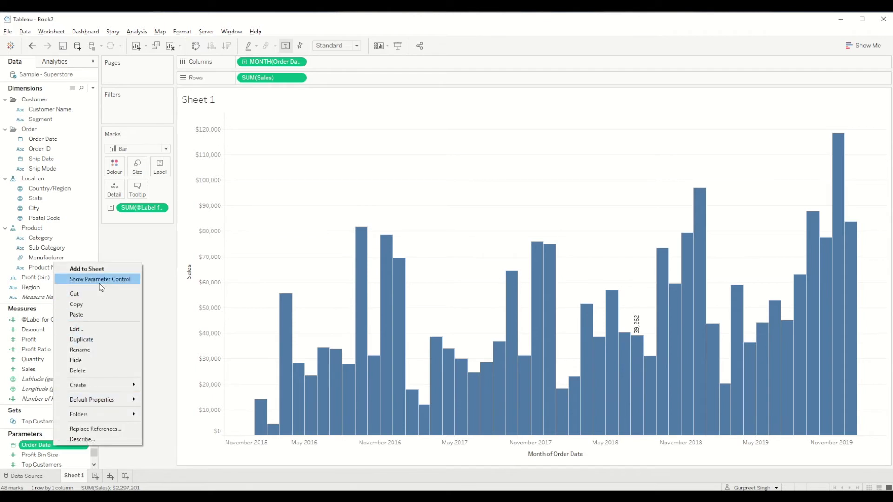
click(99, 279)
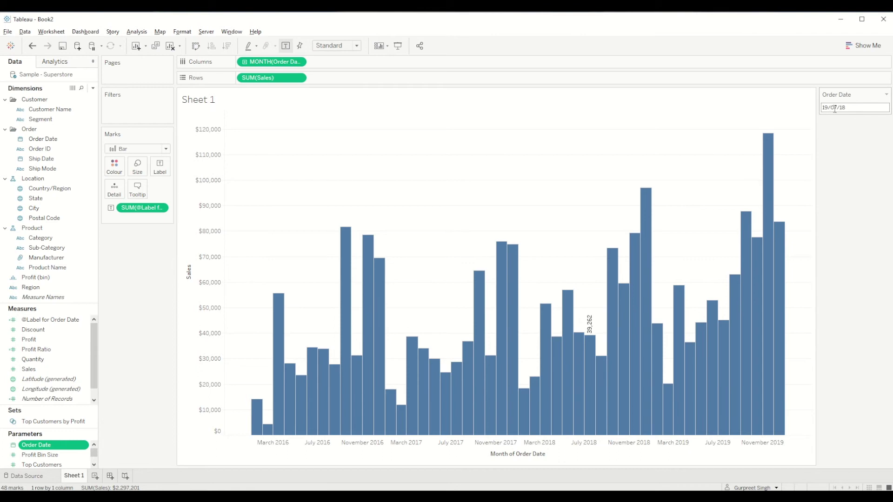
mouse_move(593, 346)
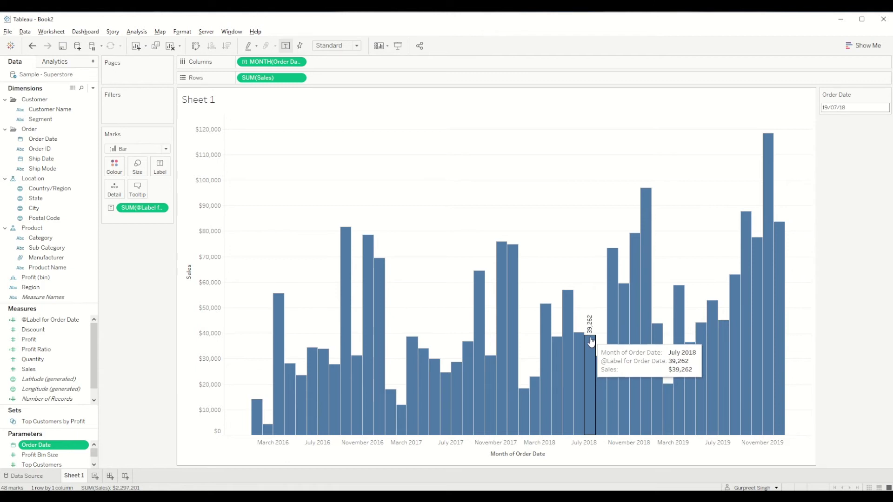
Step: Format the label field as custom currency with 0 decimal places
click(160, 209)
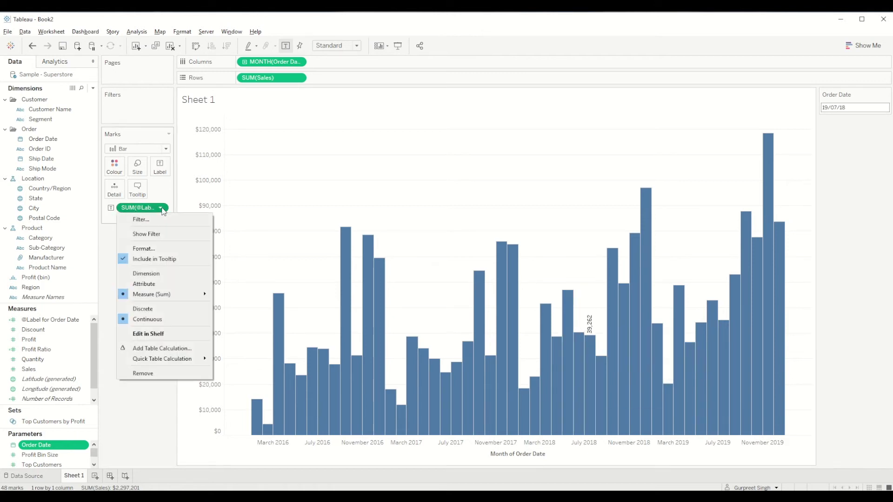
click(165, 250)
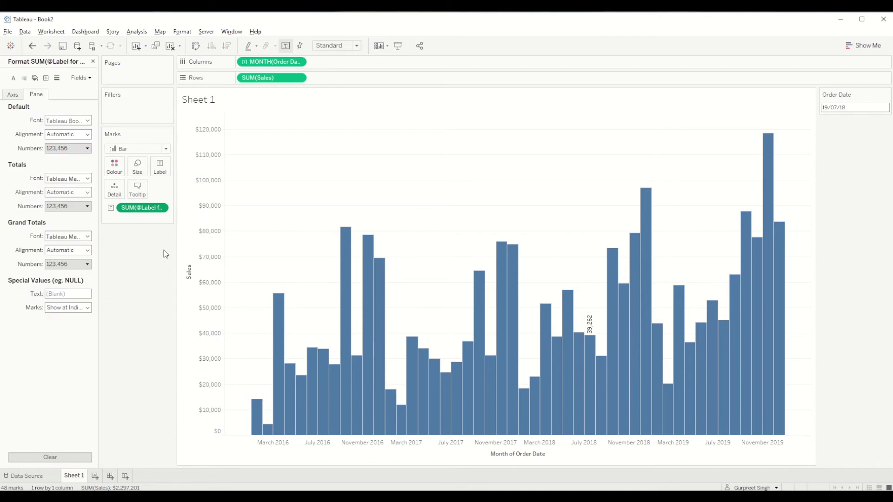
click(88, 148)
click(73, 191)
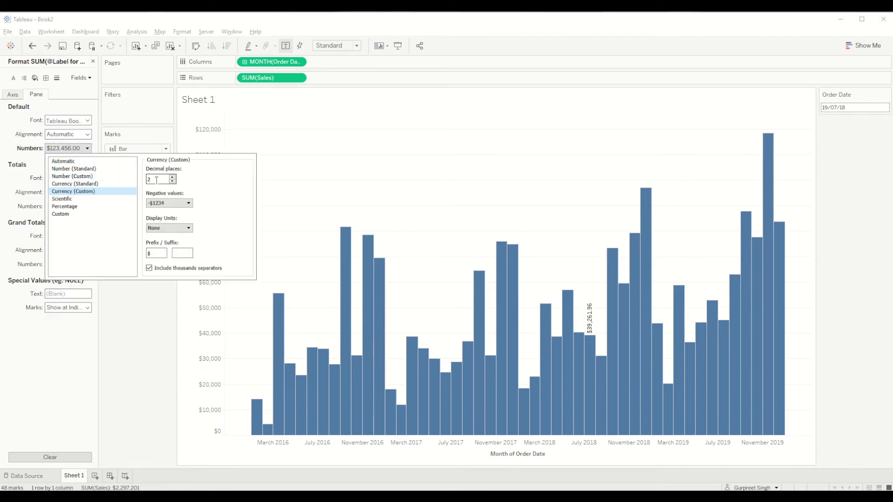
double_click(173, 182)
click(122, 361)
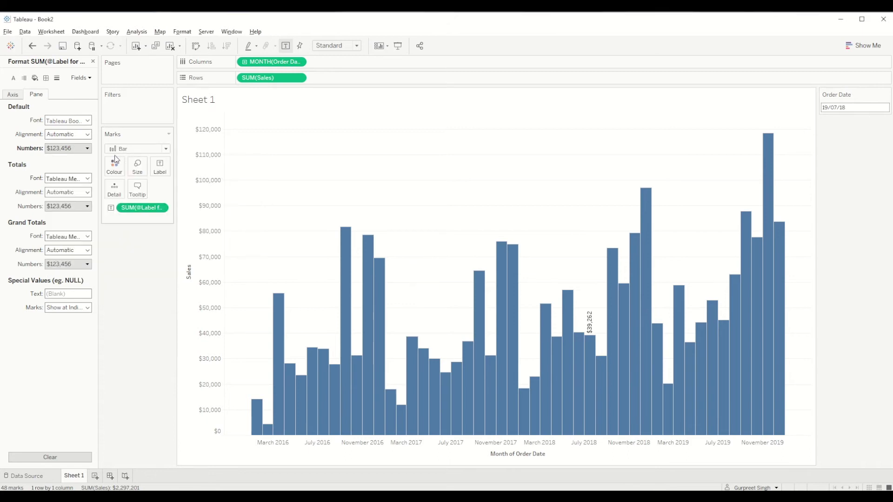
Step: Make the bar label text size 12
click(159, 168)
click(241, 215)
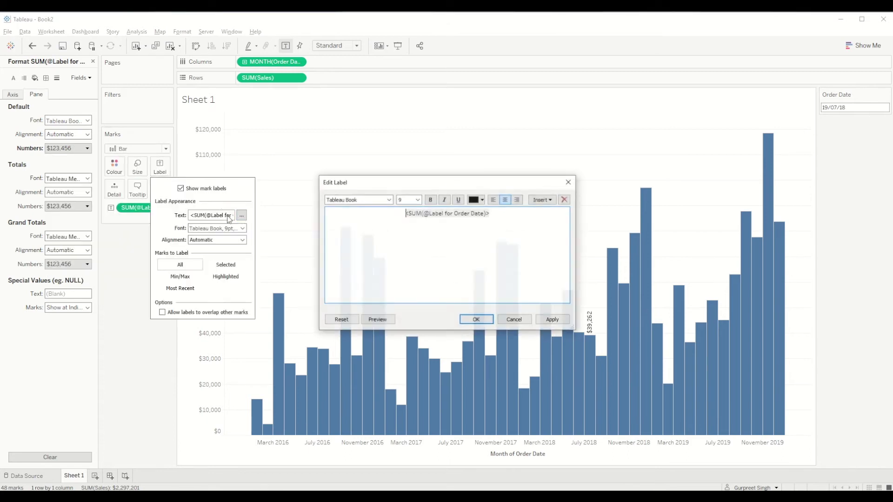
key(ctrl+a)
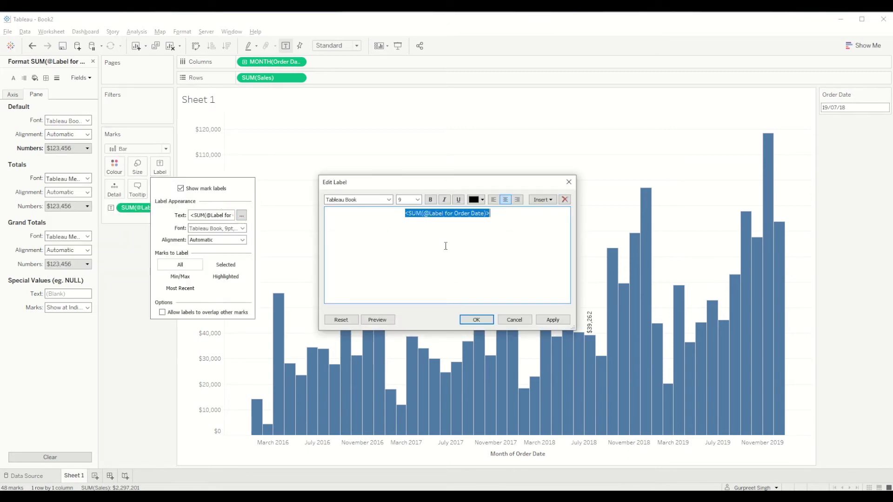
click(417, 200)
click(401, 233)
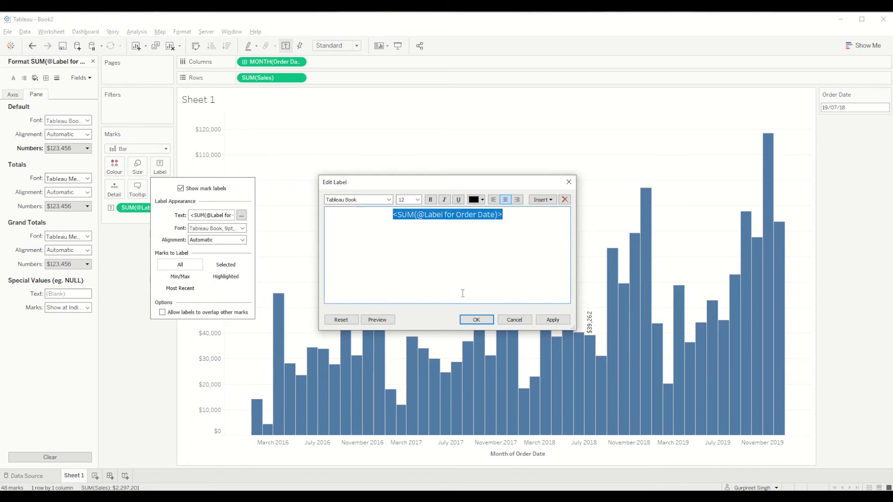
click(479, 321)
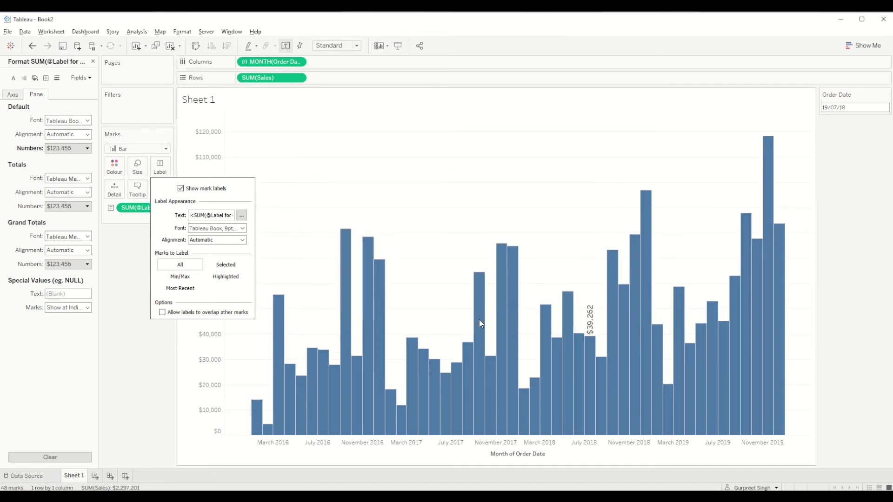
click(107, 369)
click(92, 61)
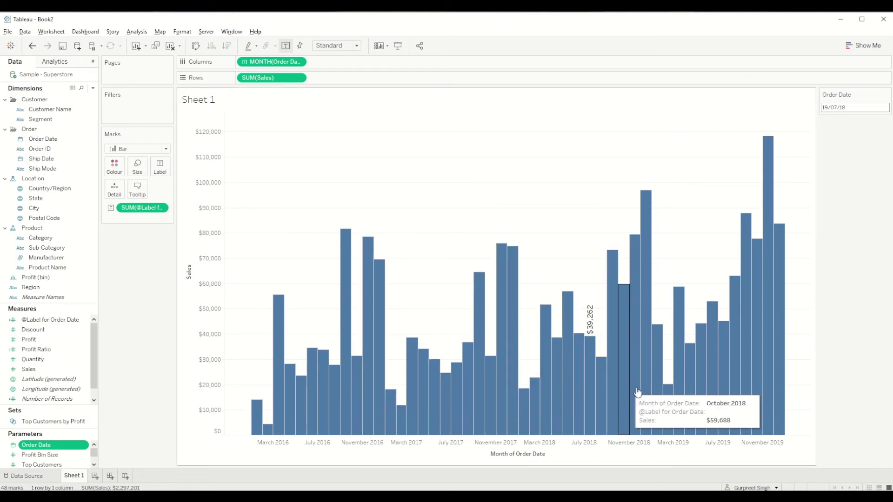
Step: Delete all text from the bars' tooltip
click(138, 189)
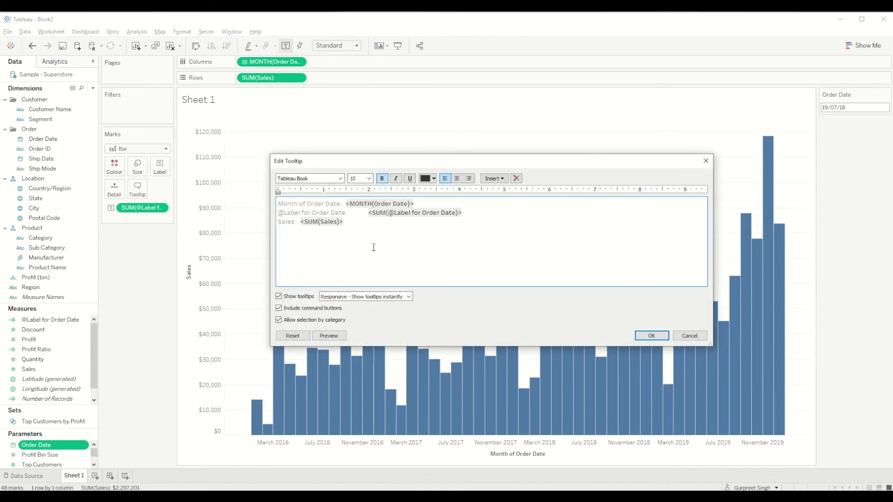
key(ctrl+a)
key(Delete)
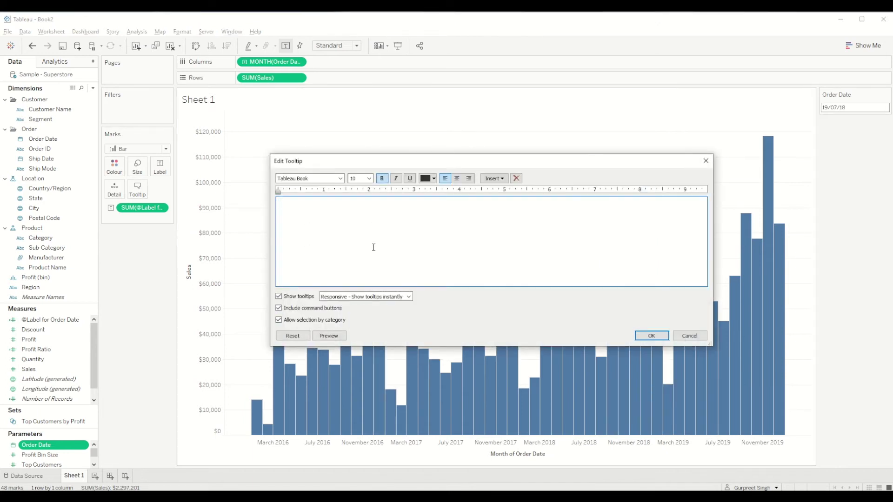
click(651, 336)
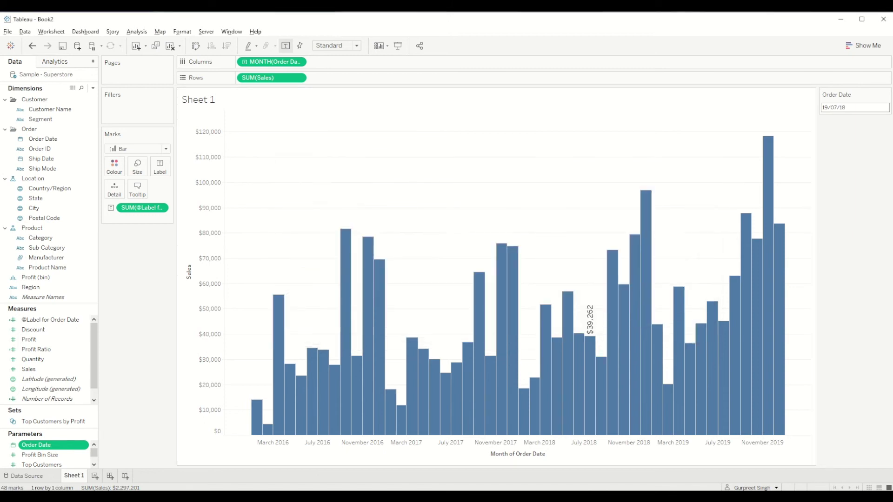
Step: Add a Change Parameter worksheet action named 'Add Label Action'
click(48, 33)
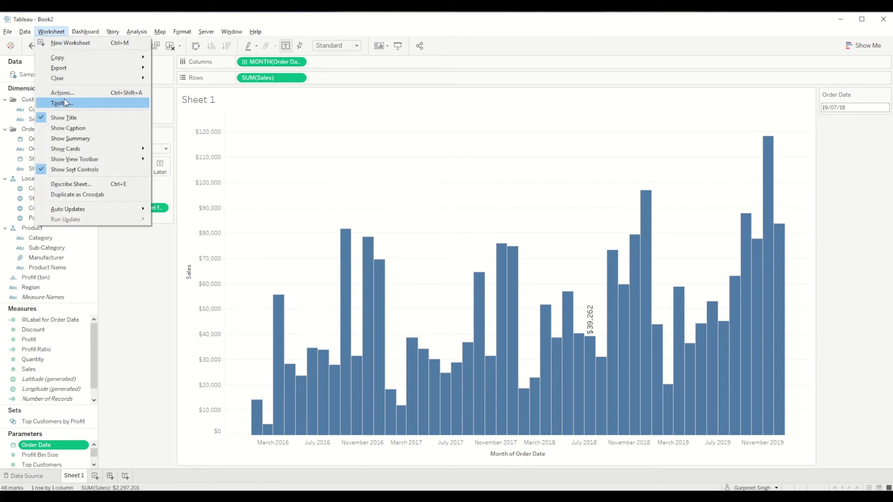
click(71, 93)
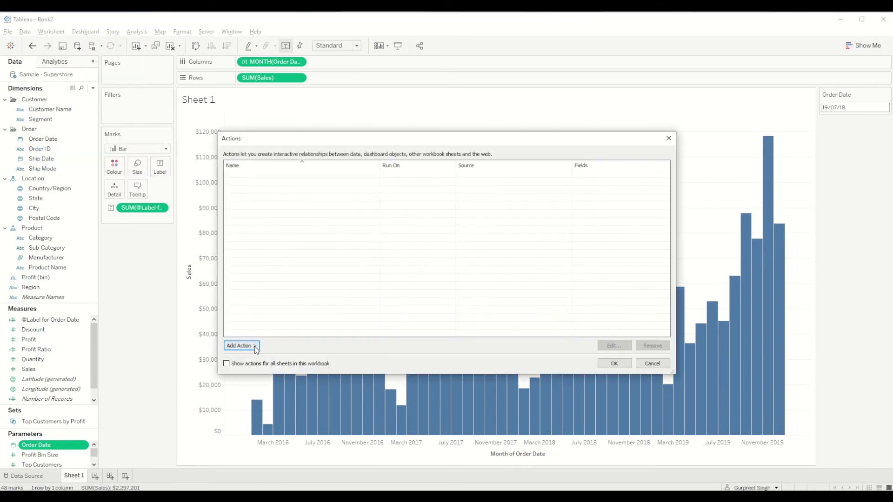
click(257, 347)
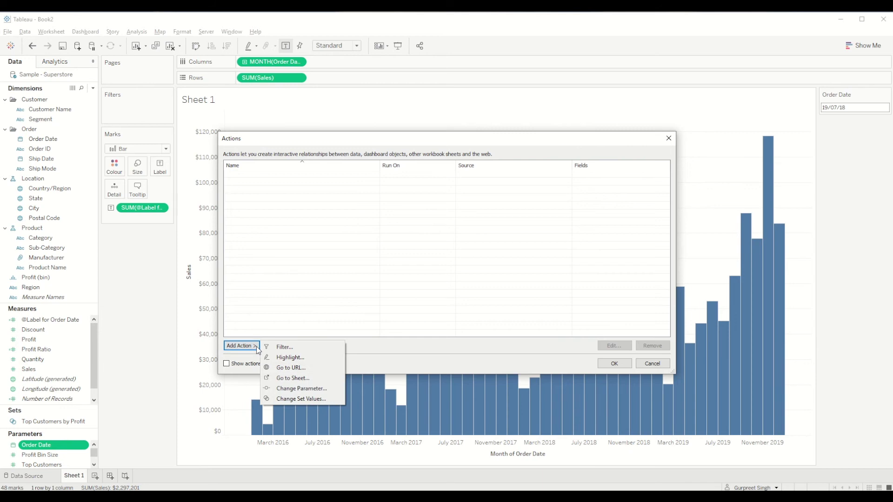
click(295, 388)
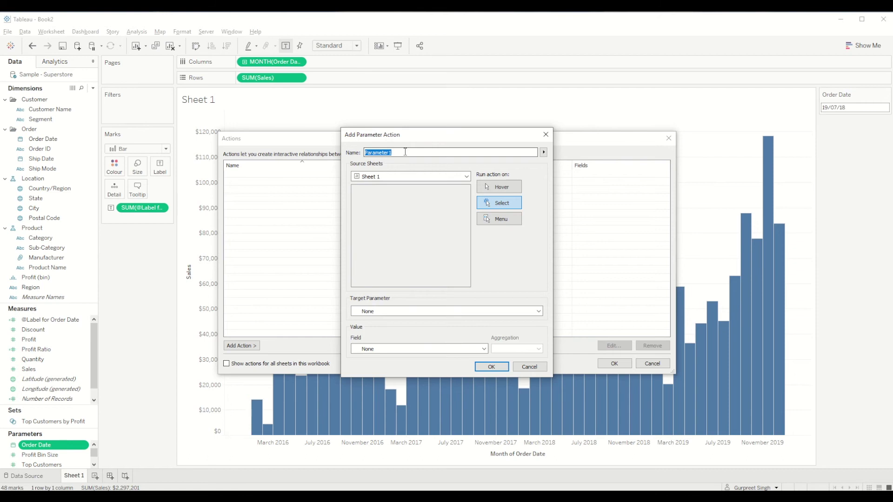
text(Add Label Action)
Step: Target the Order Date parameter with MONTH(Order Date), running on Hover, and confirm
click(385, 315)
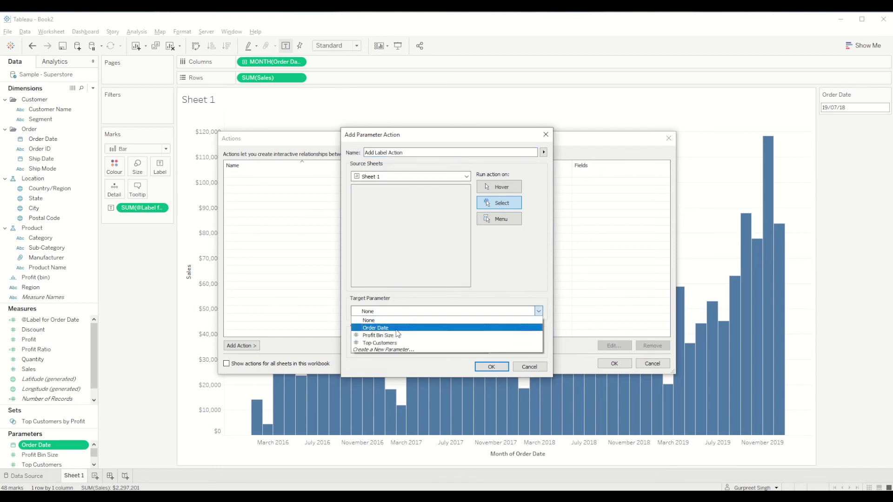
click(395, 330)
click(399, 349)
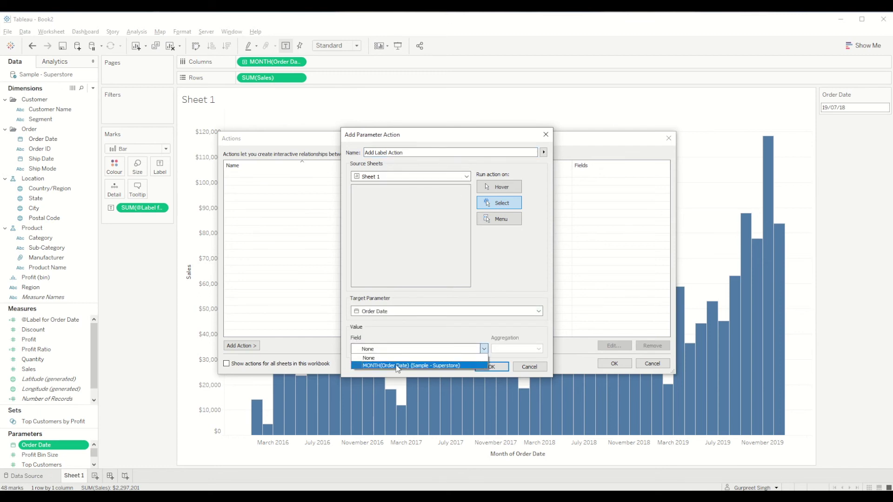
click(400, 365)
click(498, 187)
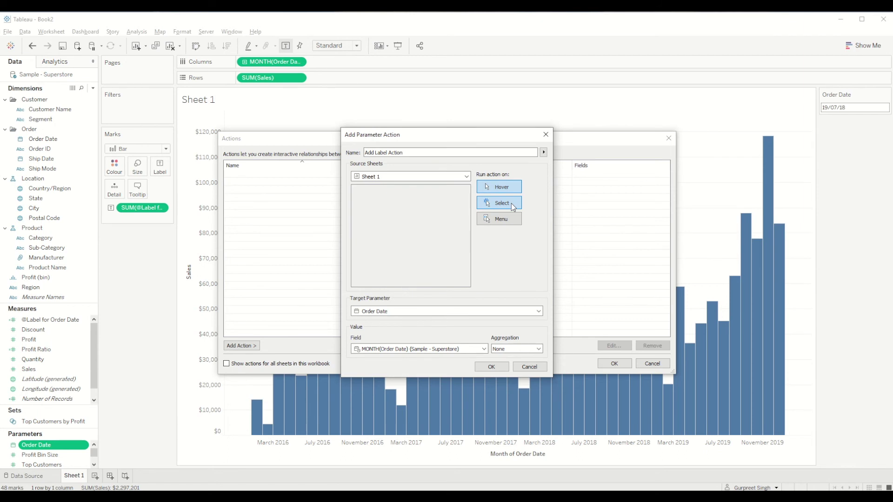
click(492, 368)
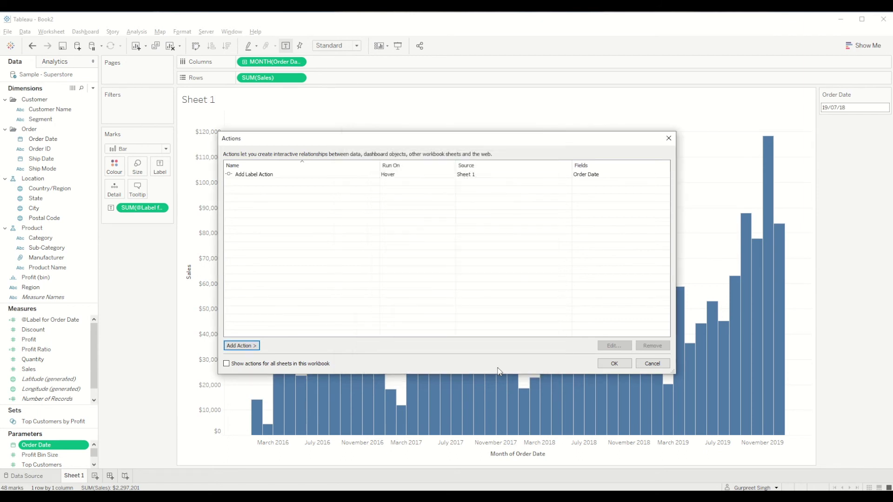
click(617, 364)
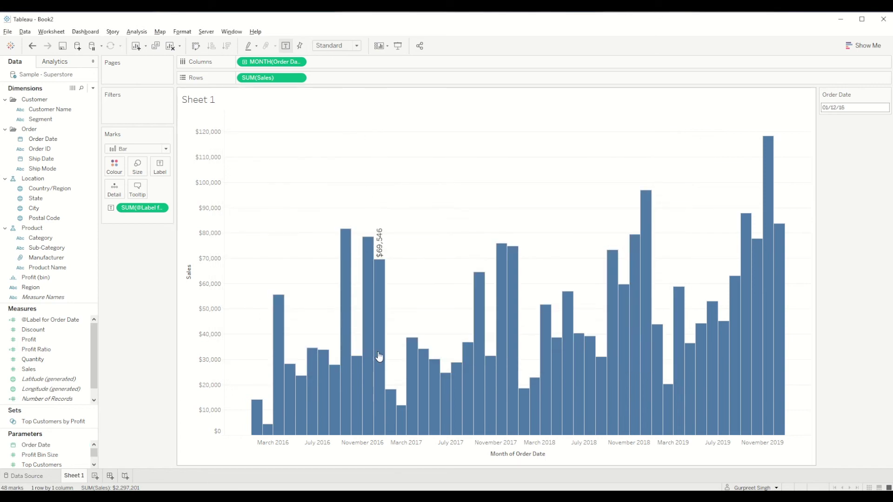
mouse_move(370, 363)
mouse_move(348, 378)
mouse_move(537, 407)
Step: Place Sheet 1 on a new dashboard, hide its title and remove the Order Date card
click(110, 476)
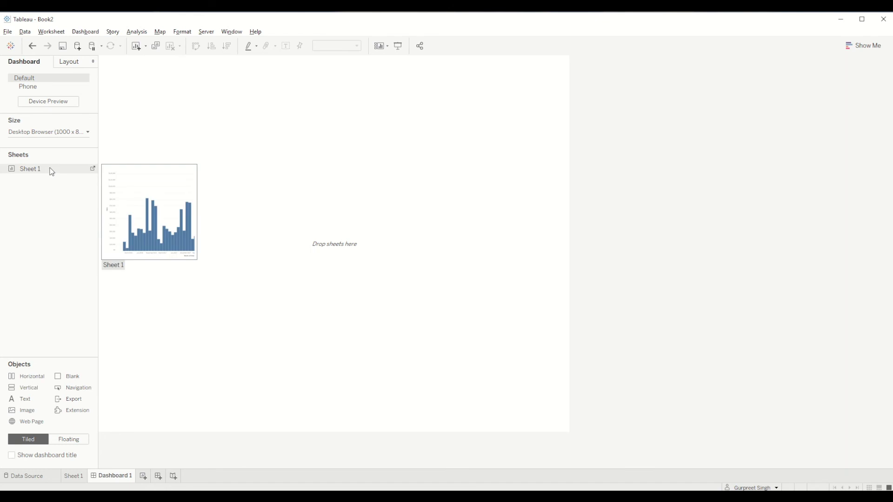
drag(40, 169, 130, 142)
right_click(123, 71)
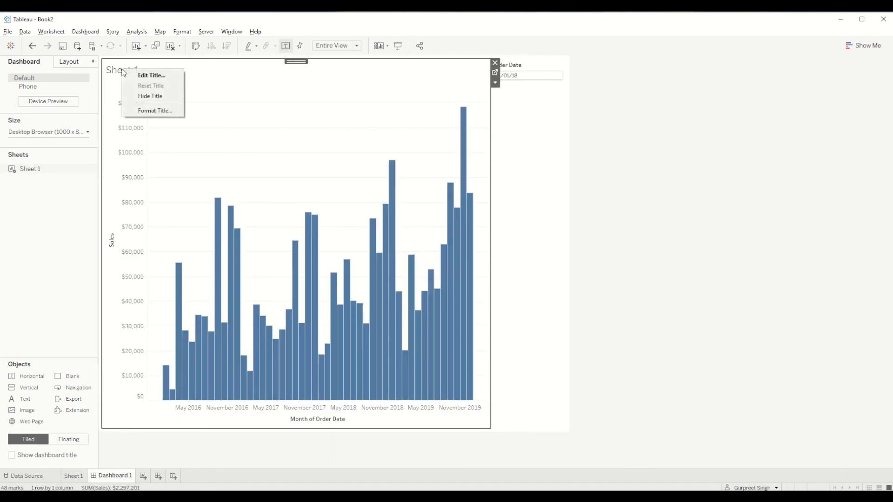
click(149, 96)
click(558, 74)
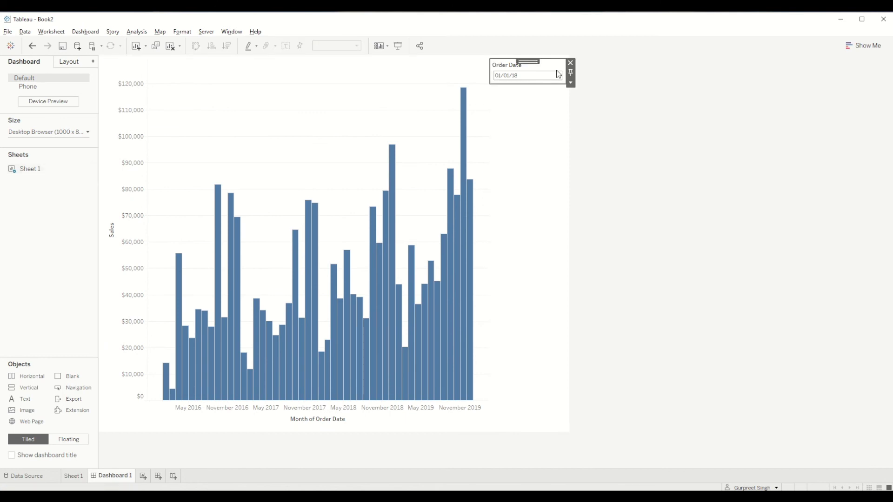
click(570, 63)
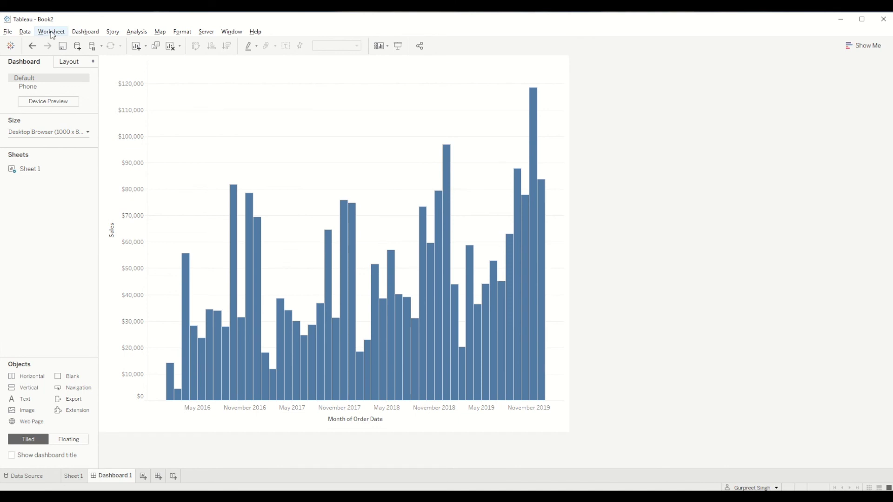
Step: Add a dashboard Change Parameter action targeting Order Date with MONTH(Order Date), running on Hover
click(85, 31)
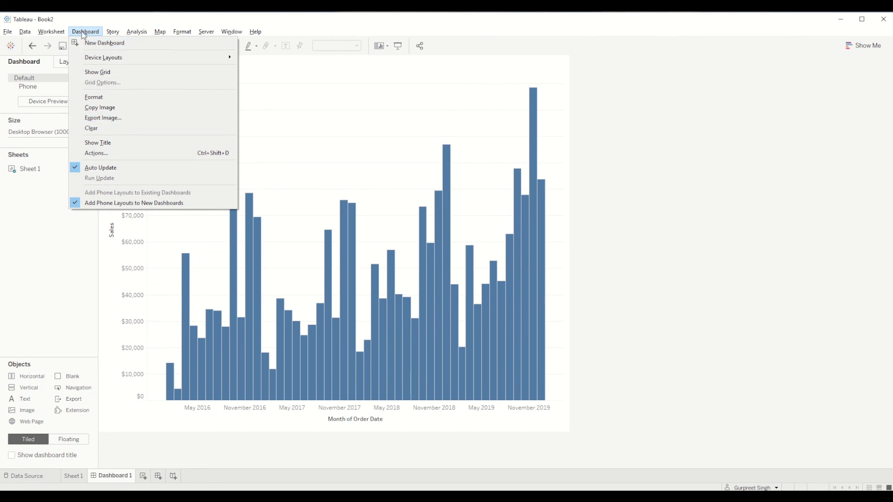
click(103, 153)
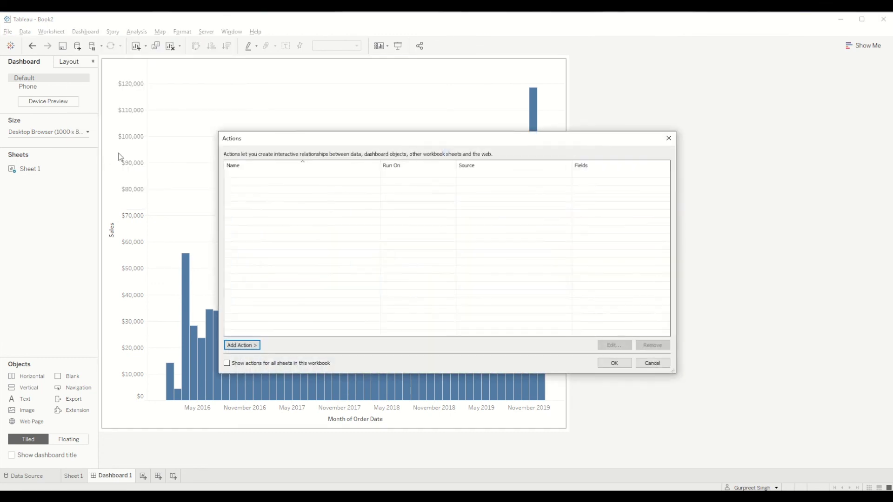
click(251, 345)
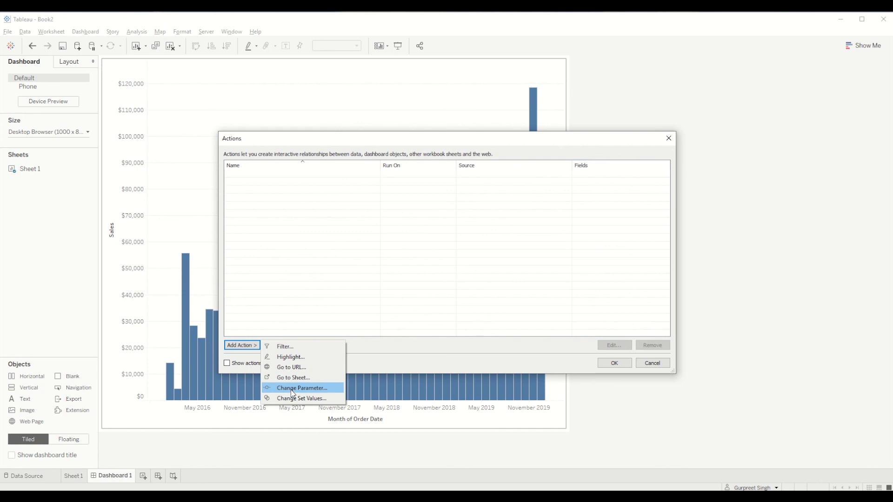
click(291, 389)
click(393, 311)
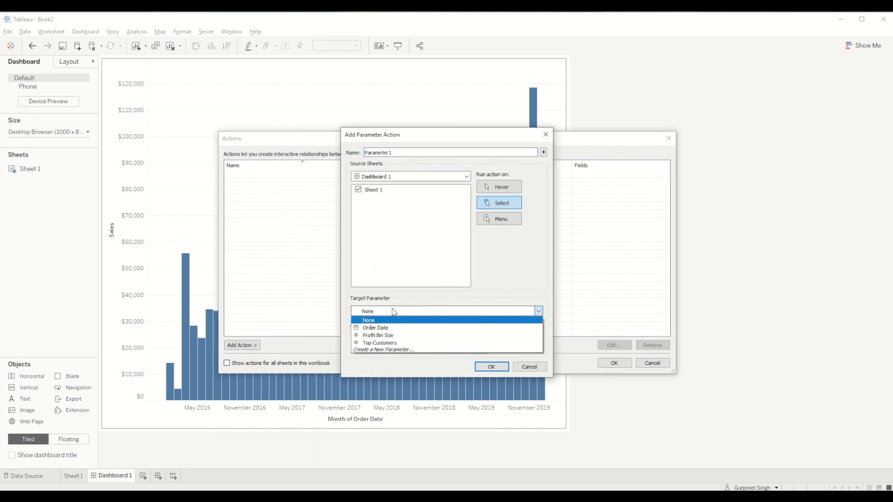
click(391, 328)
click(410, 349)
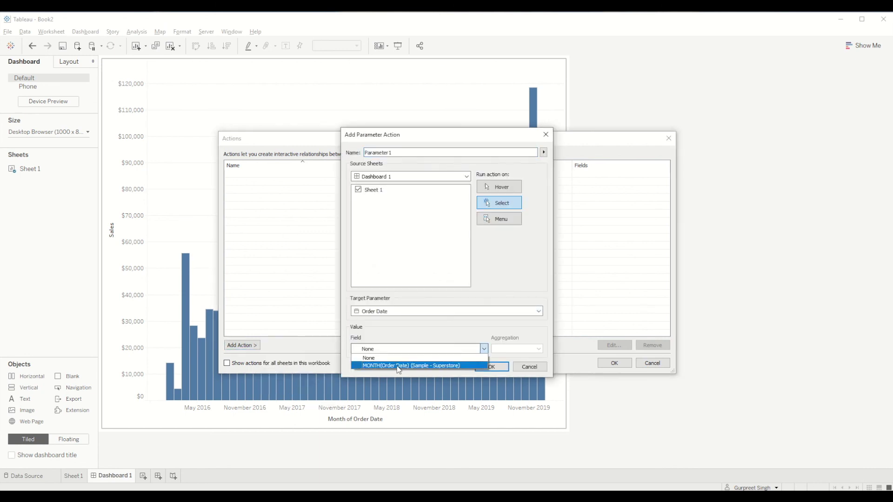
click(398, 366)
click(498, 187)
click(505, 367)
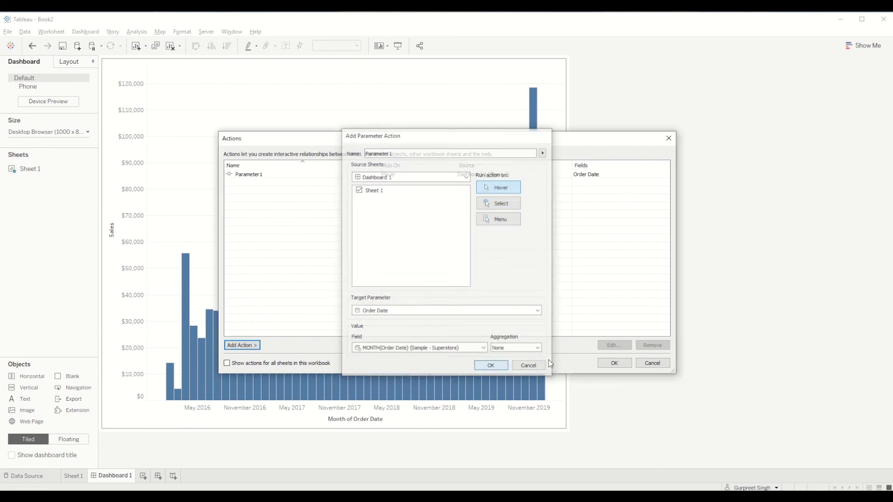
click(615, 363)
mouse_move(390, 294)
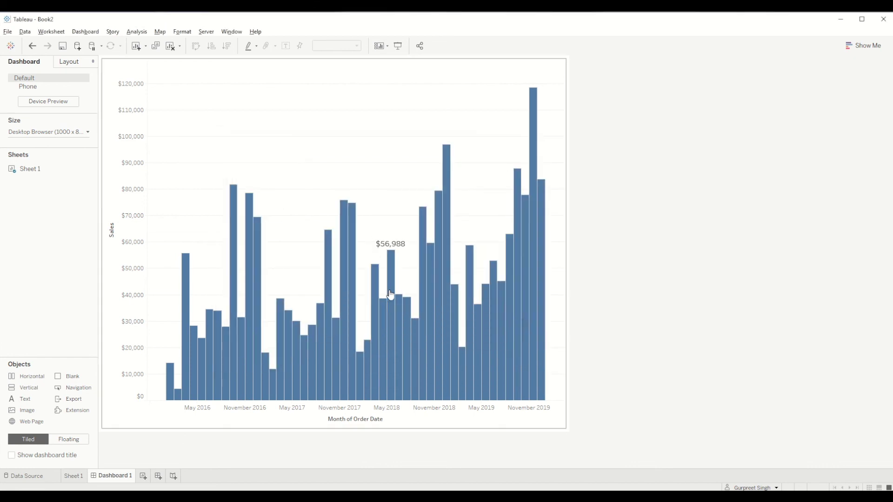